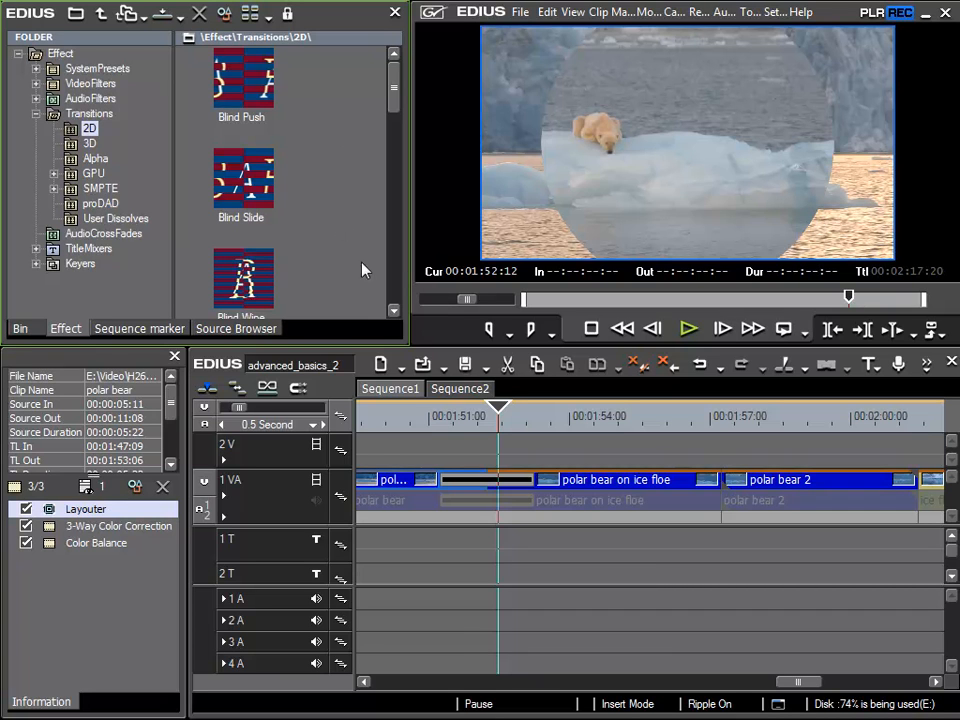
Scrub through the Circle transition between the polar bear and polar bear on ice floe clips, and delete it
drag(444, 421, 523, 450)
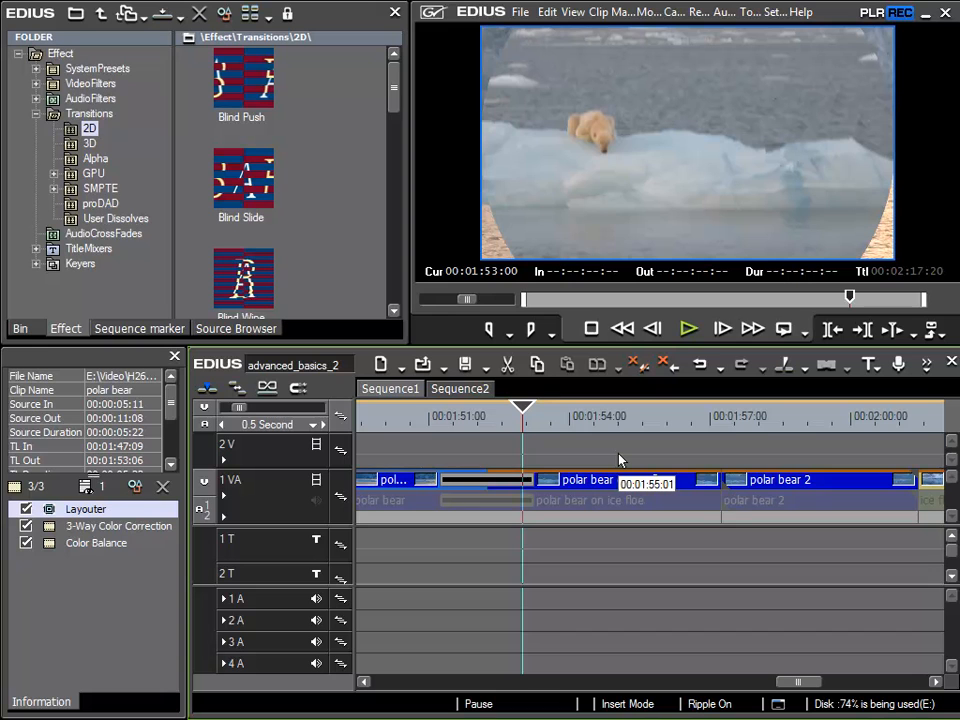
click(513, 487)
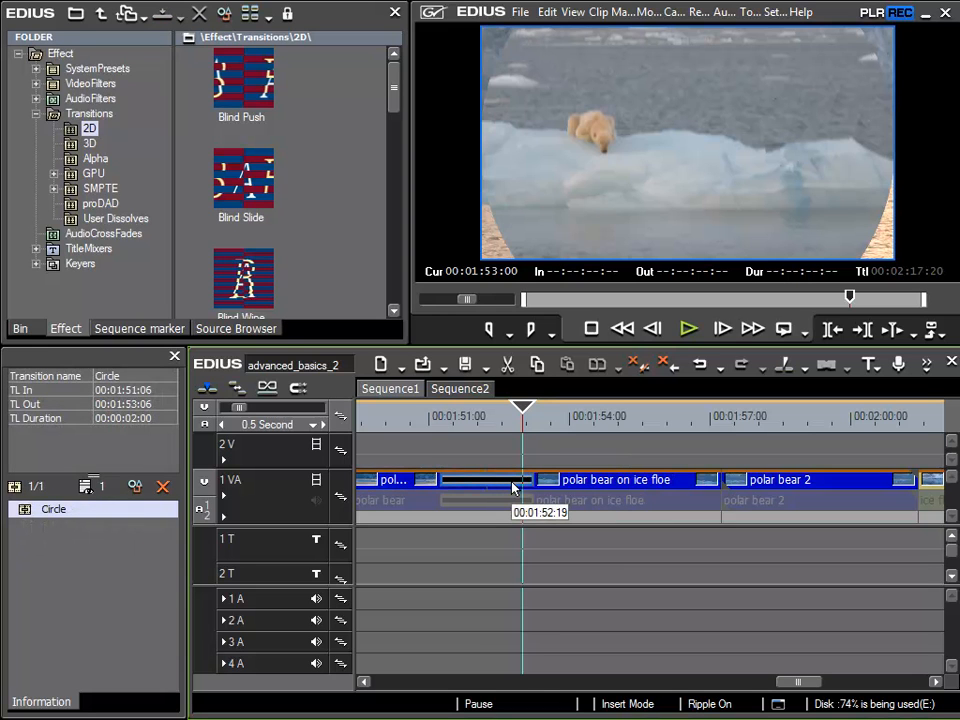
key(Delete)
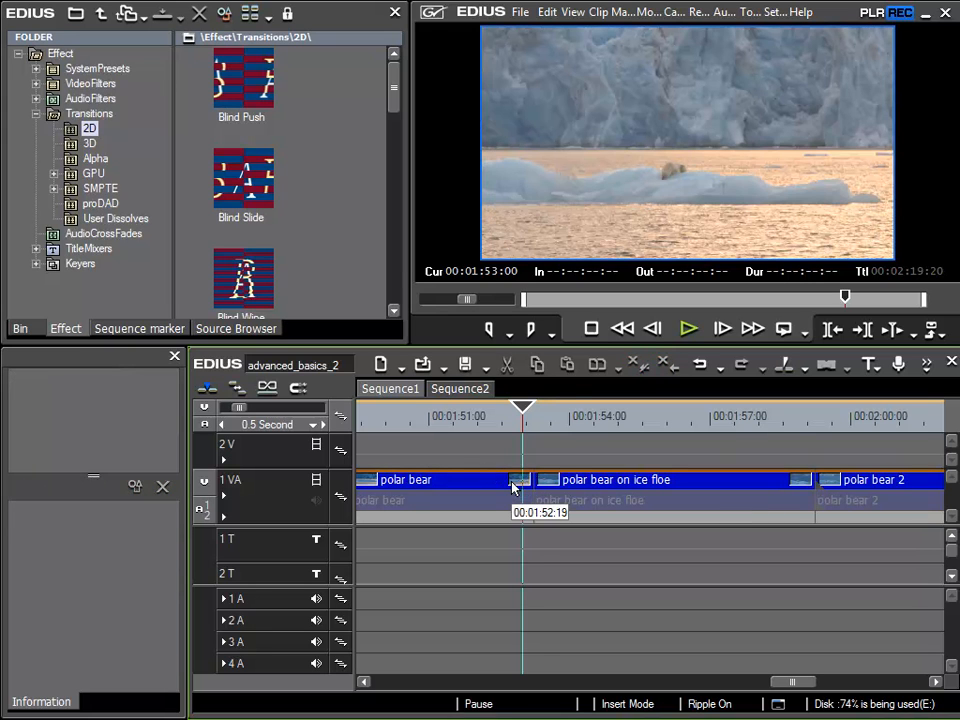
Apply the Alpha Custom Map transition to the cut between polar bear and polar bear on ice floe, and scrub through it
click(97, 159)
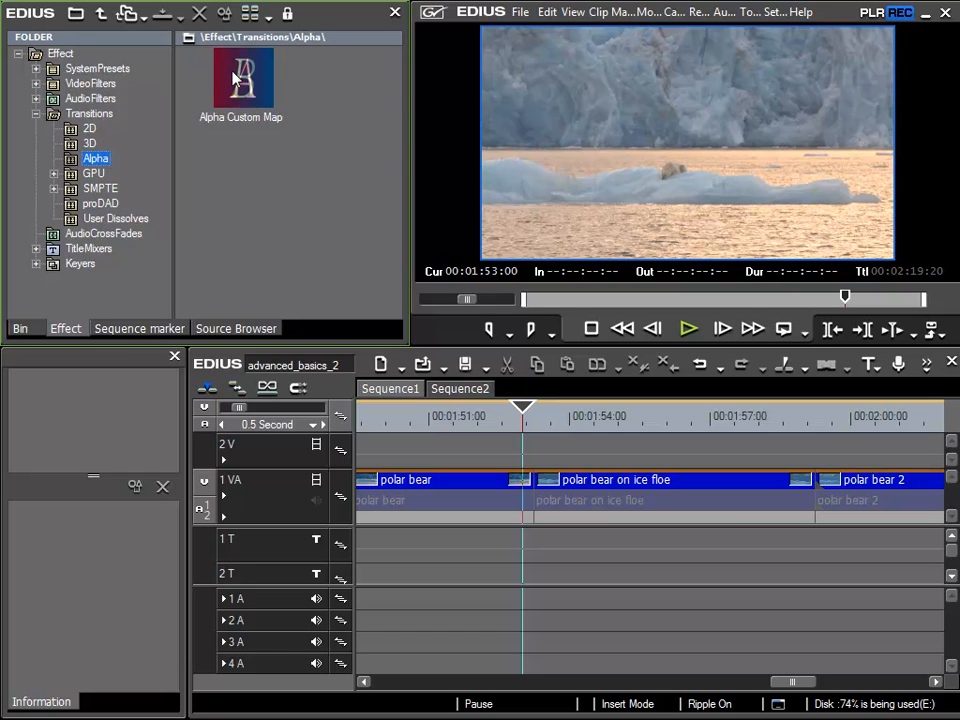
drag(238, 78, 534, 490)
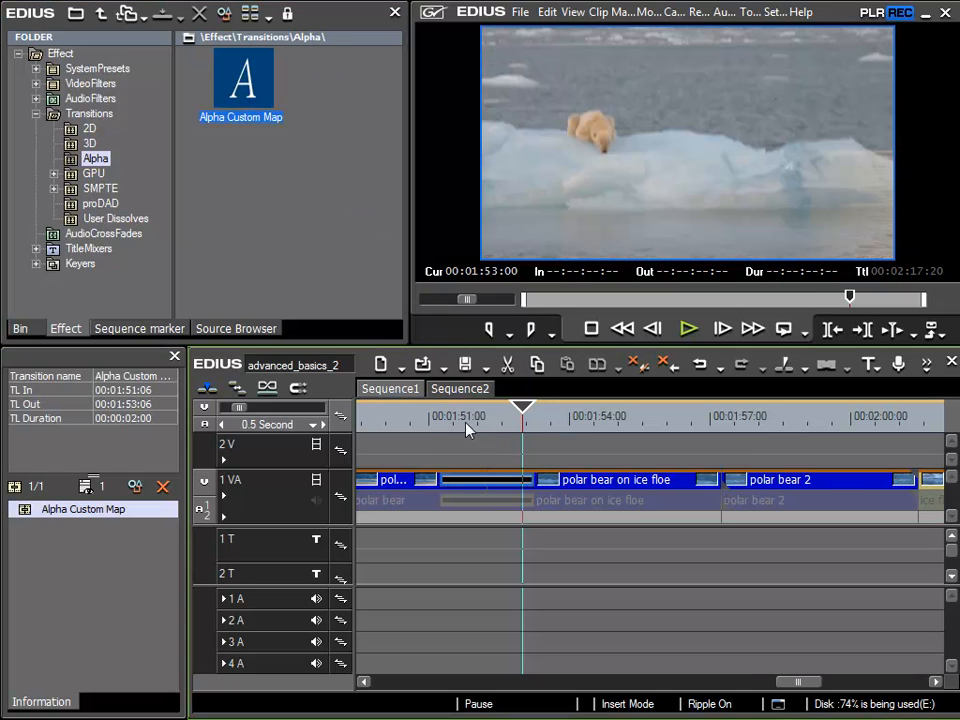
click(431, 415)
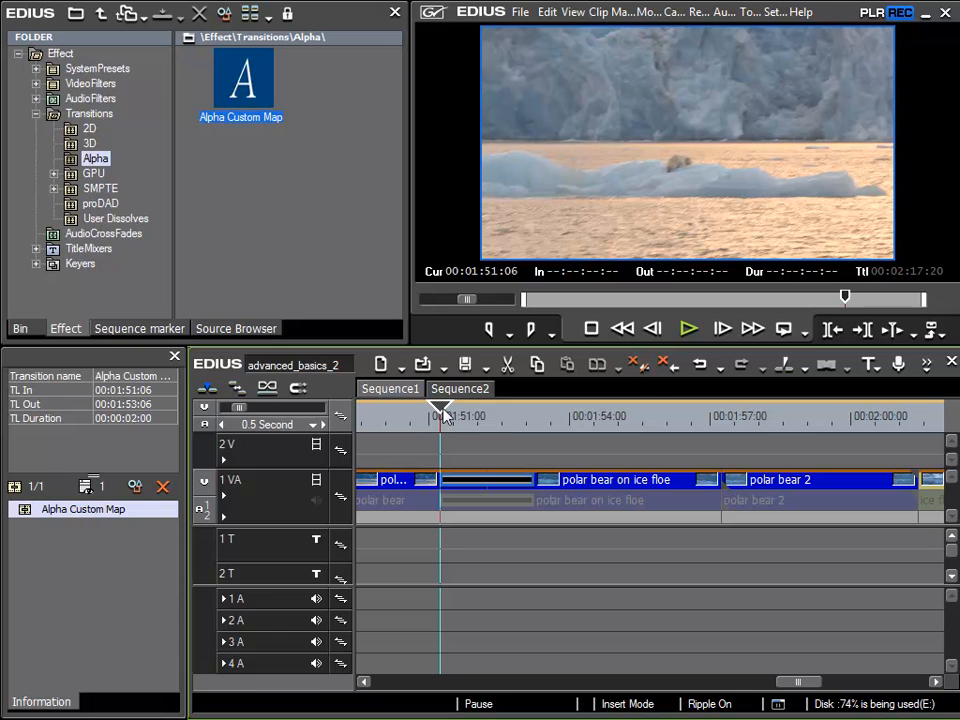
drag(431, 421, 488, 438)
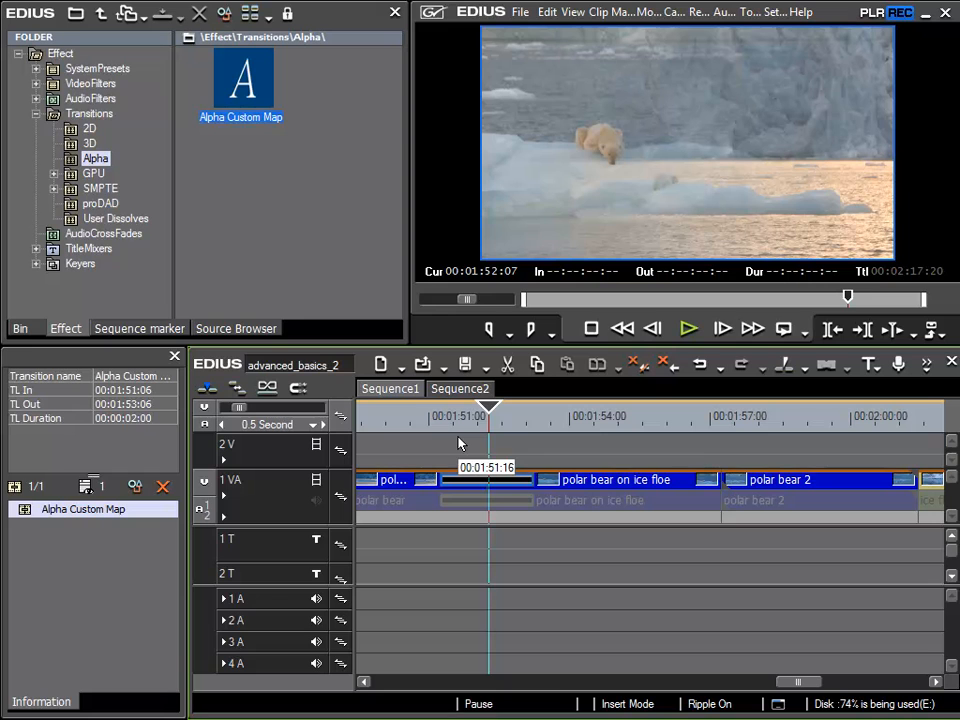
Enable Use Colored Edges with black in the Alpha Custom Map transition's settings and scrub through the result
click(95, 513)
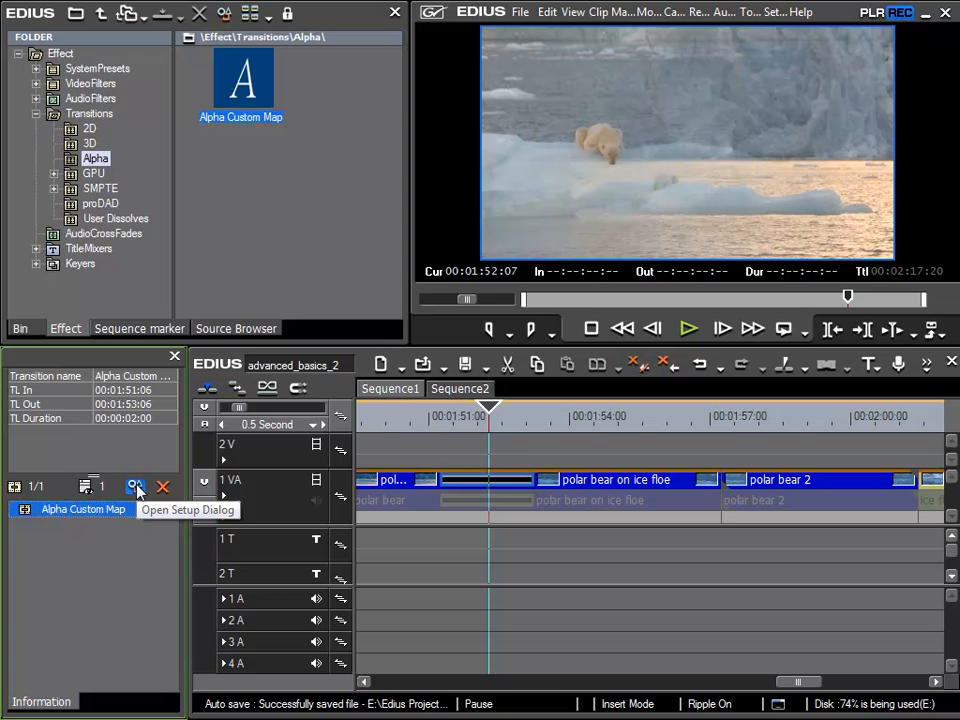
click(135, 487)
drag(189, 376, 555, 228)
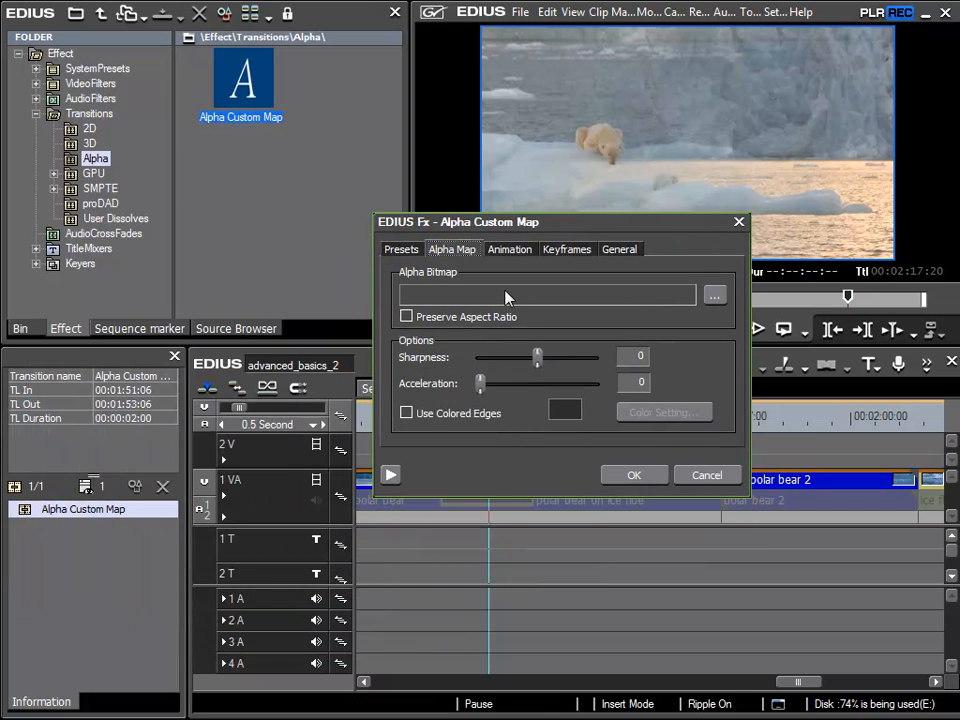
click(406, 413)
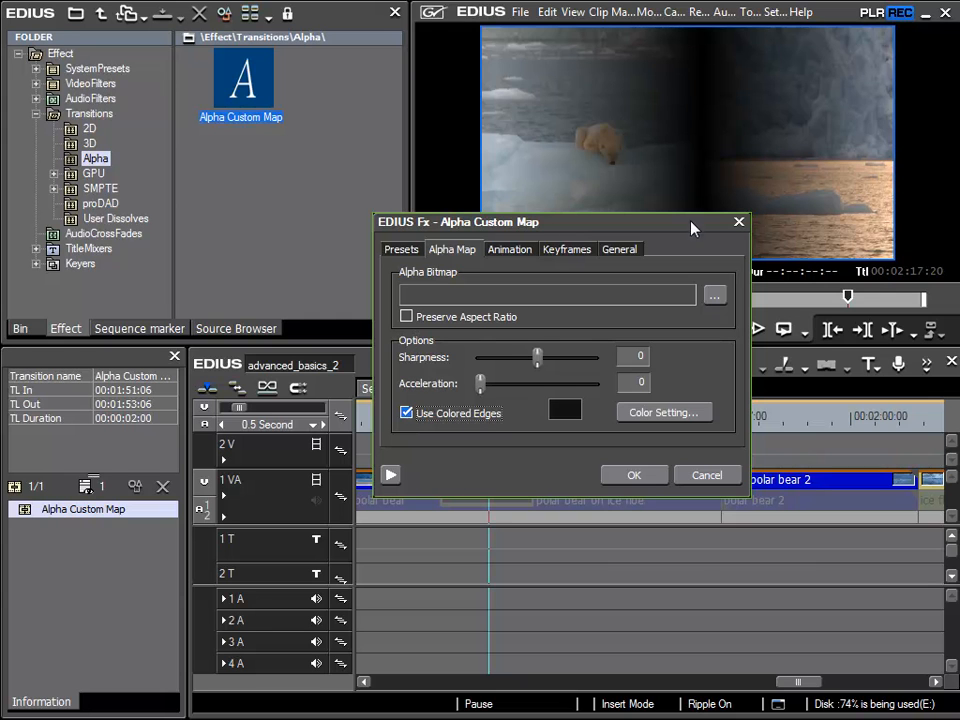
drag(634, 222, 529, 327)
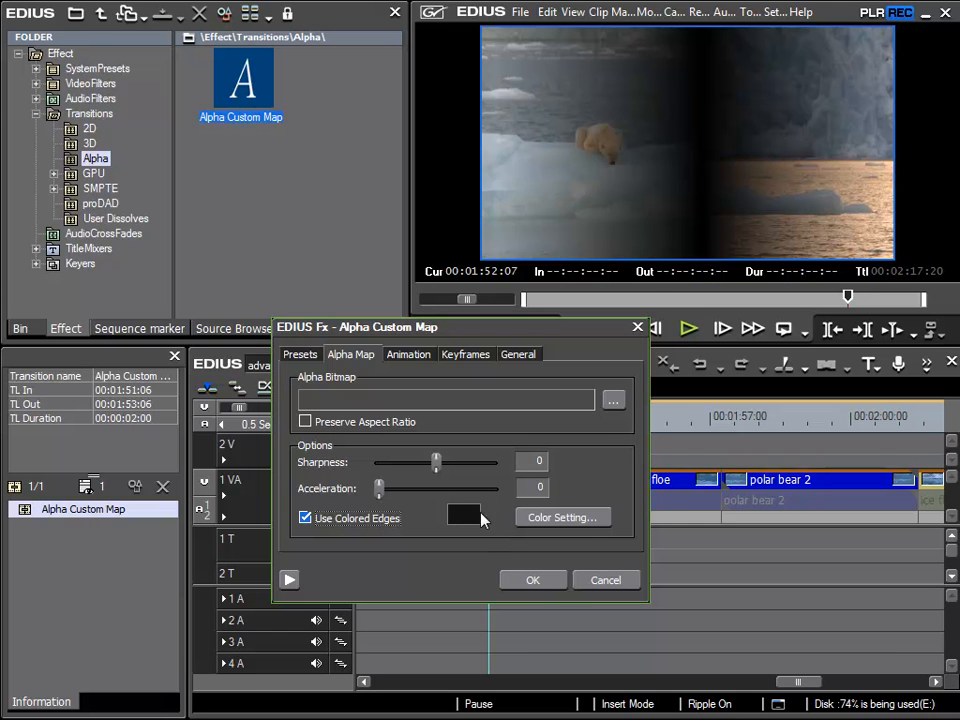
click(533, 580)
mouse_move(471, 420)
mouse_down()
mouse_move(441, 418)
mouse_move(506, 418)
mouse_move(462, 418)
mouse_move(489, 416)
mouse_up()
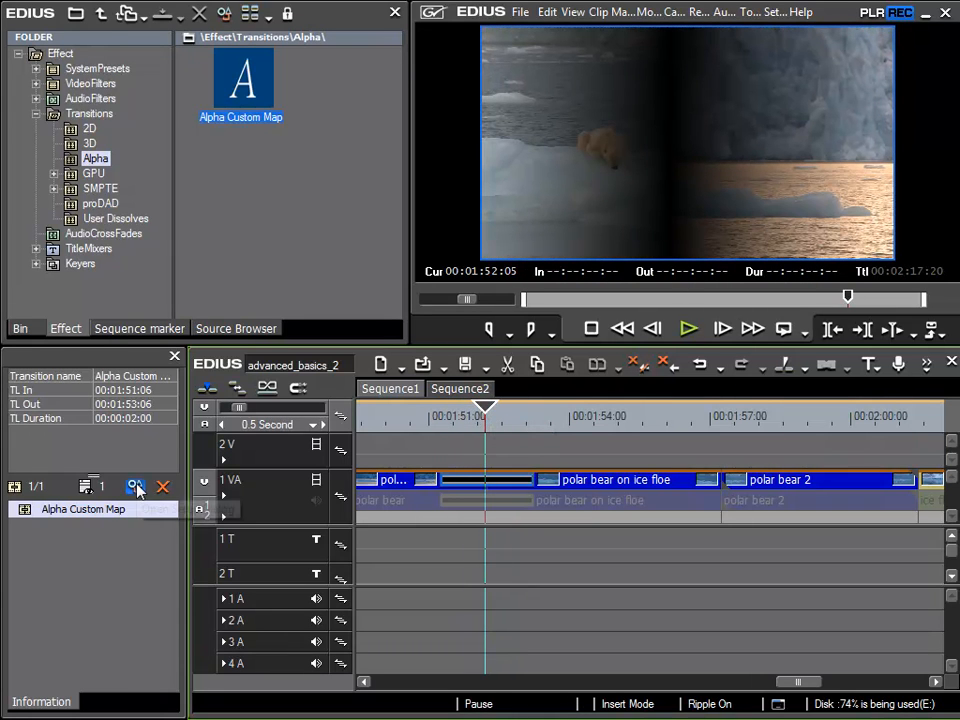
Set the Alpha Custom Map transition's Sharpness to -99 and play the transition back from its start
click(135, 487)
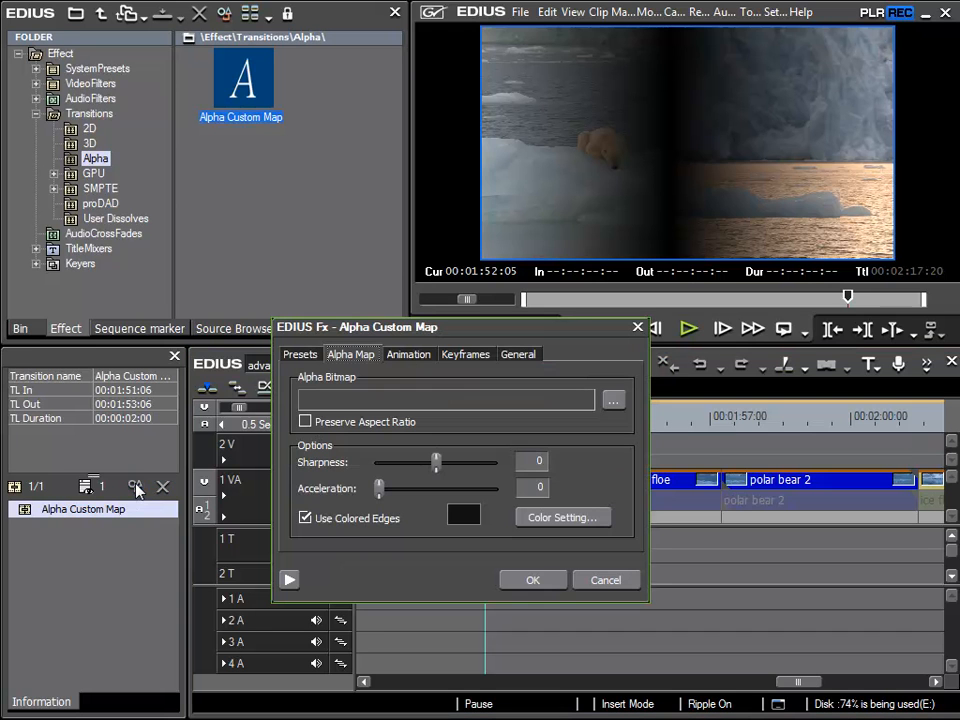
drag(436, 462, 378, 462)
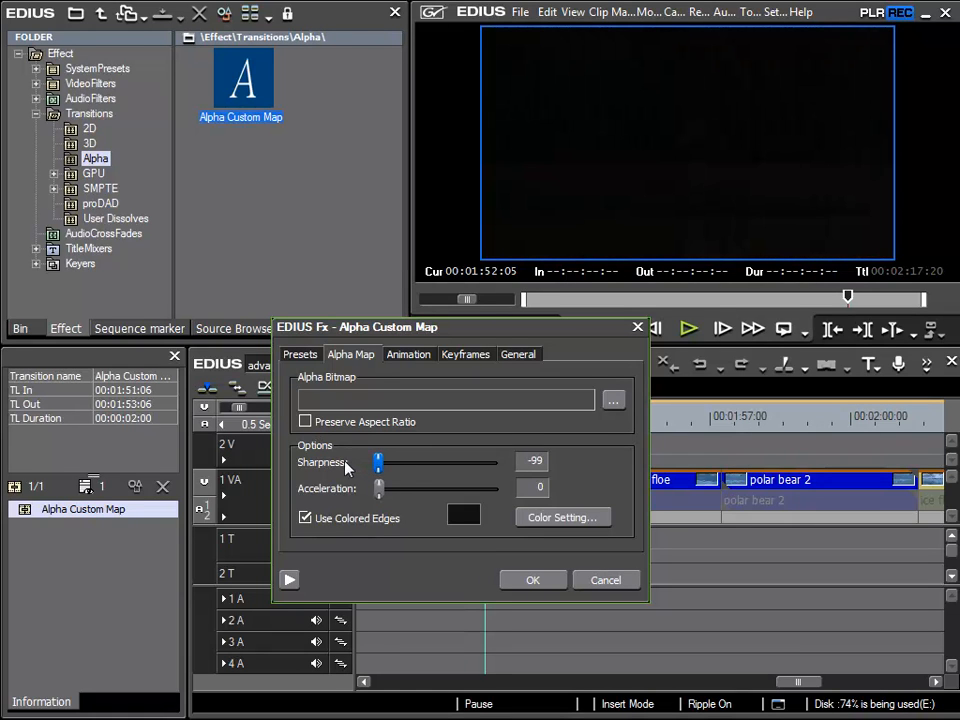
click(535, 581)
mouse_move(444, 422)
mouse_down()
mouse_move(518, 440)
mouse_move(437, 441)
mouse_up()
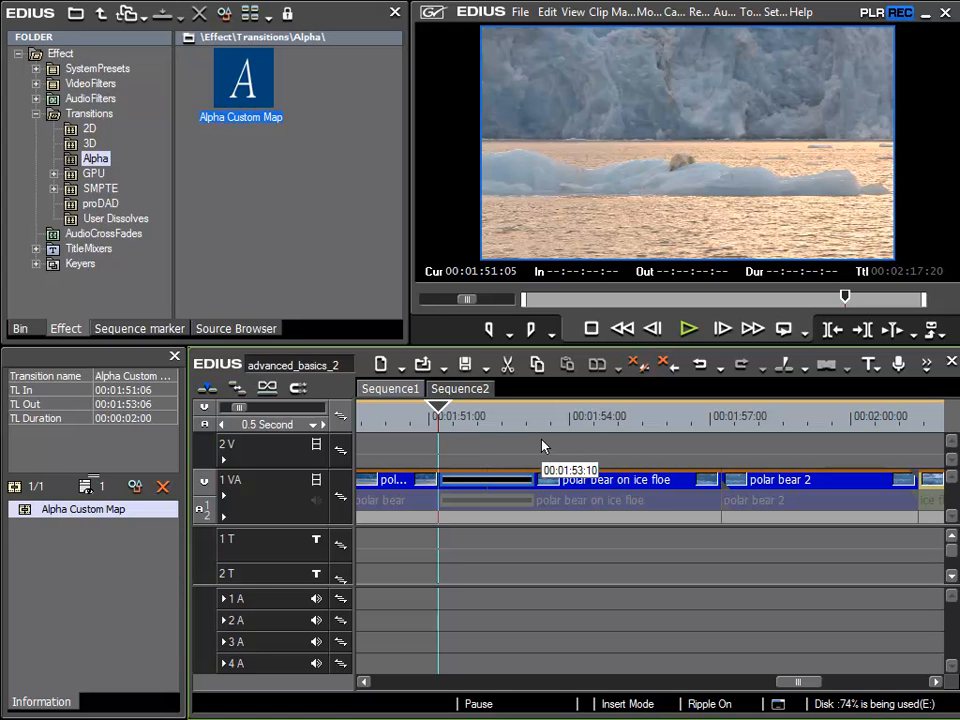
key(space)
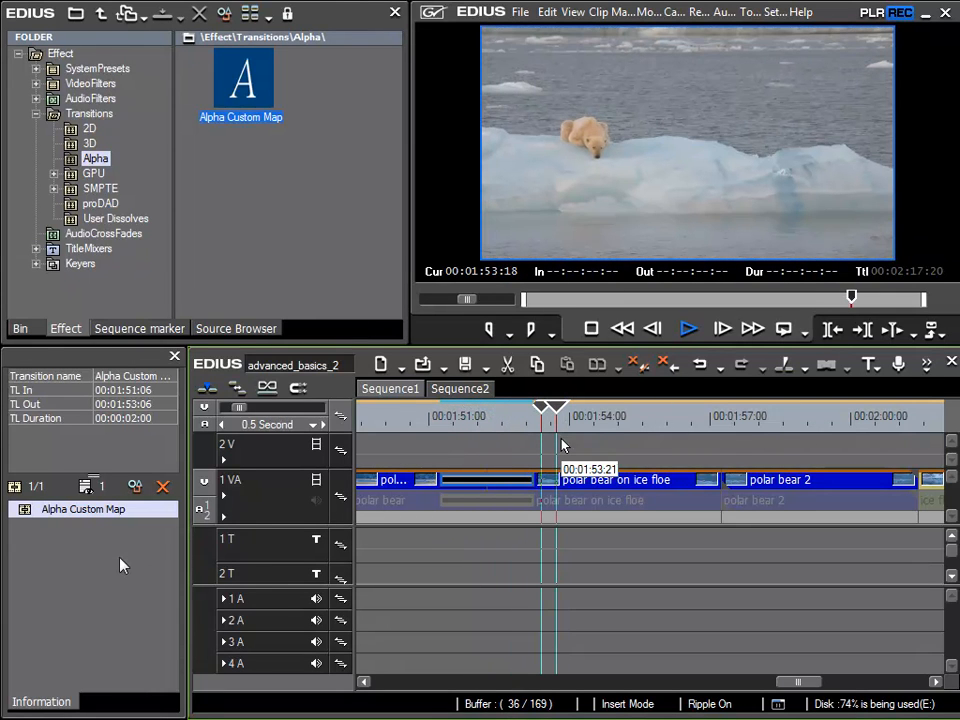
key(space)
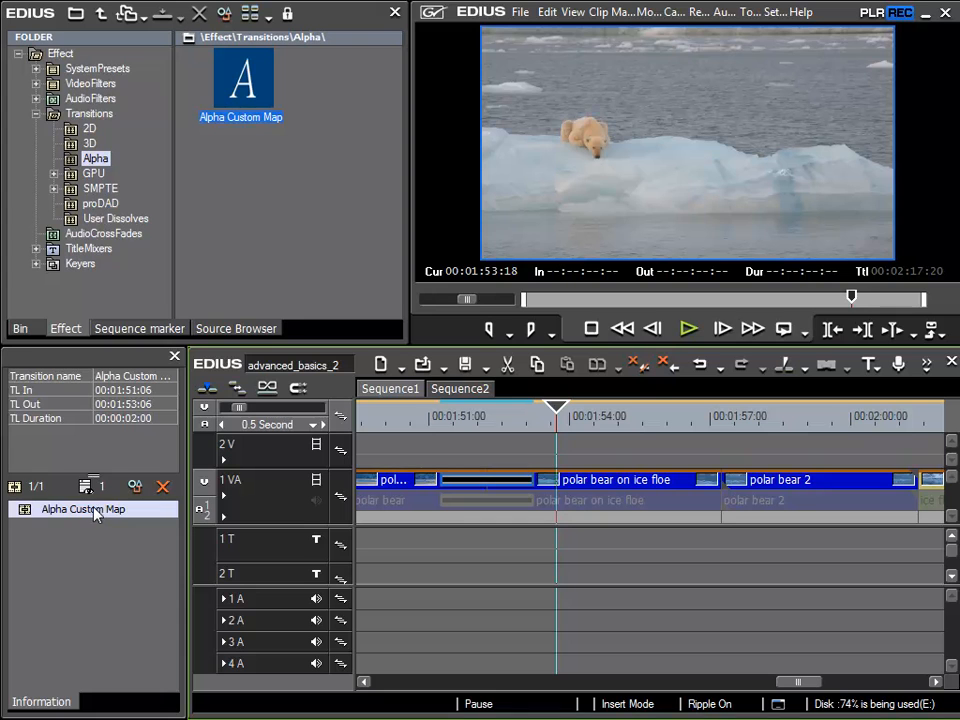
Save the black-edged Alpha Custom Map transition as a current user preset named Black/Dissolve[00:00:02:00]
right_click(96, 513)
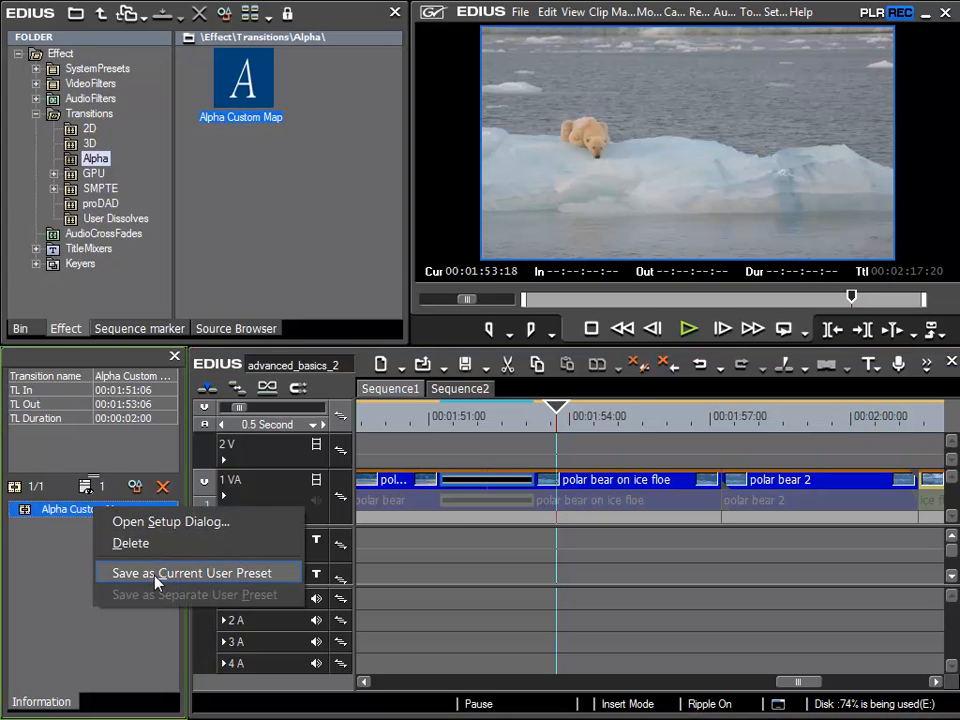
click(195, 575)
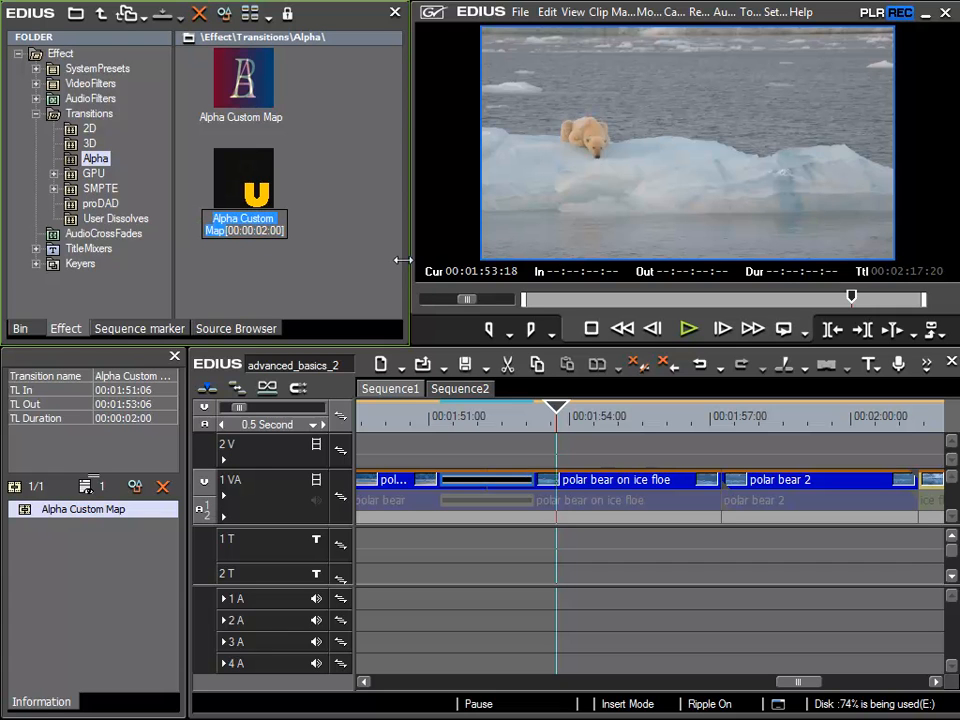
text(Black)
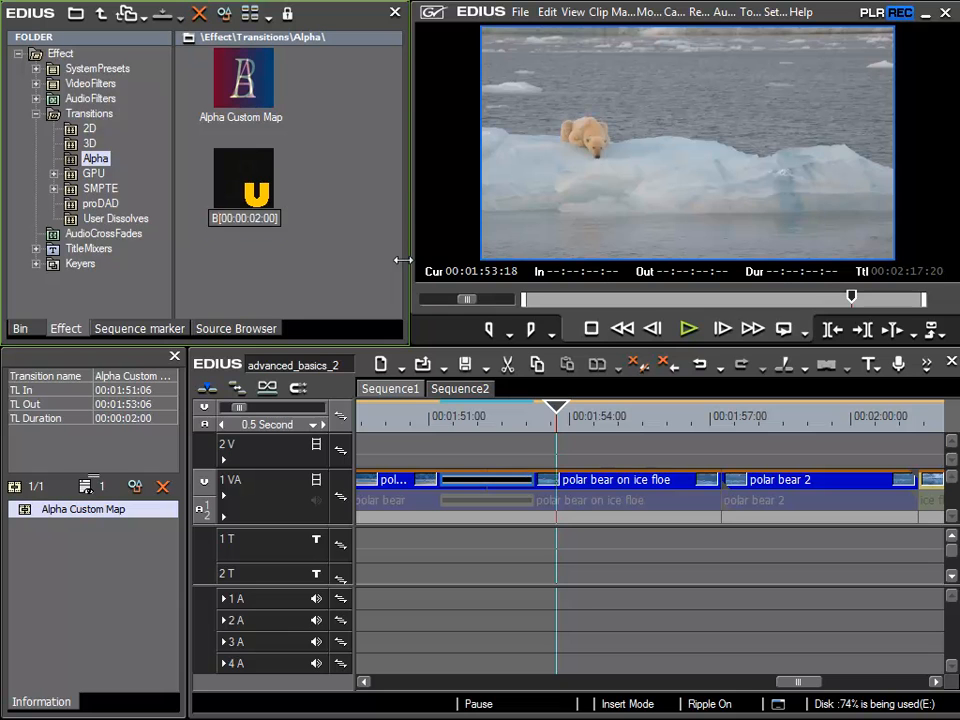
text(/Dissolve)
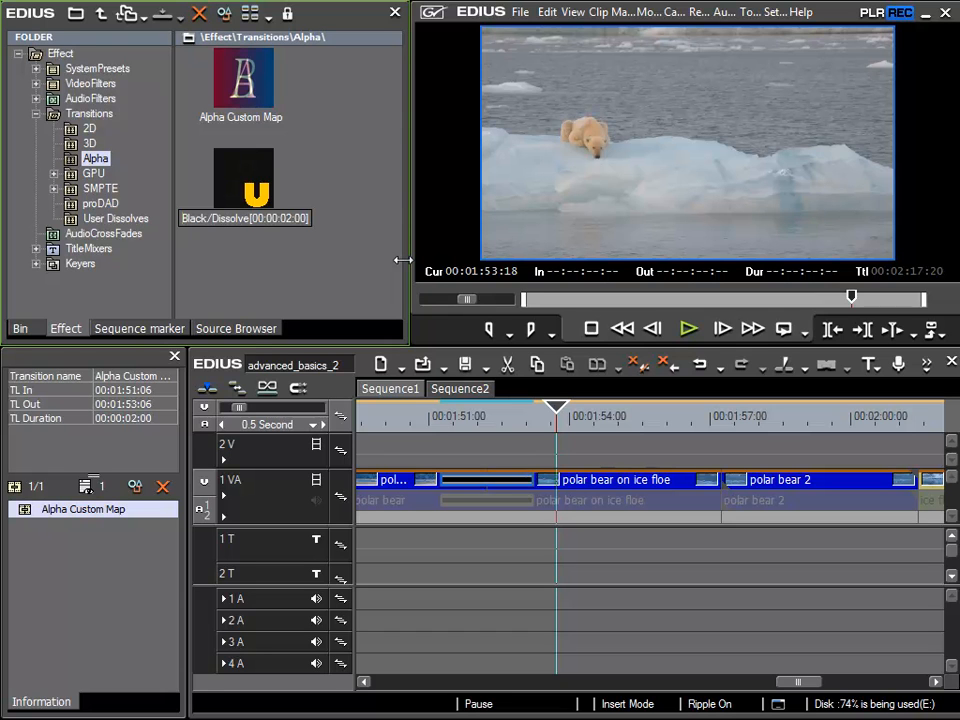
key(Return)
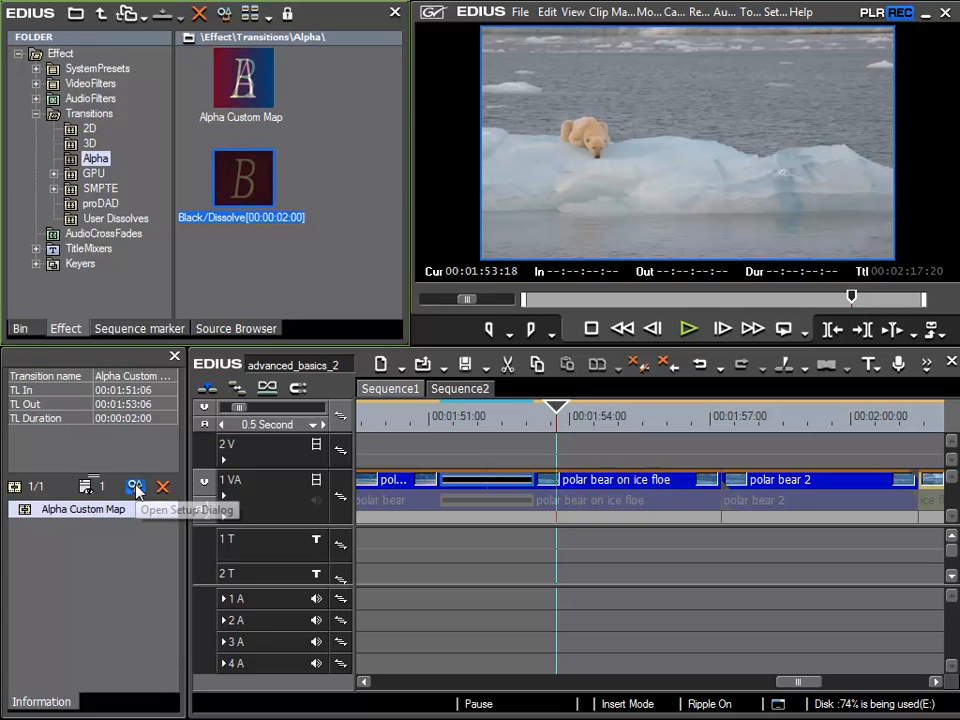
Set the Alpha Custom Map edge color to white with RGB values of 235 and play the transition back
click(136, 489)
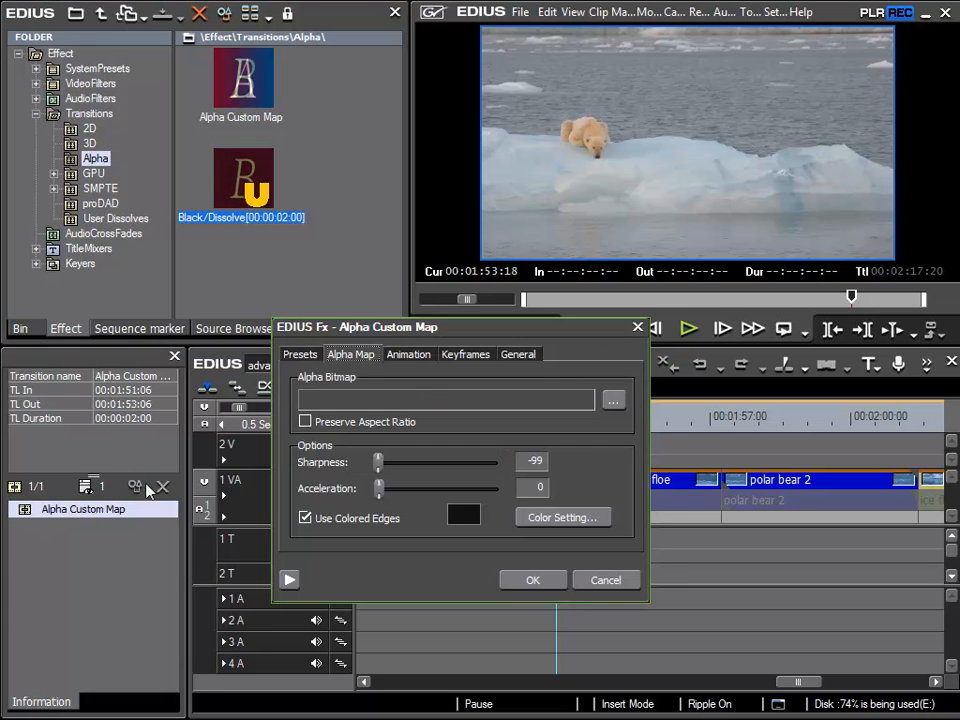
click(463, 515)
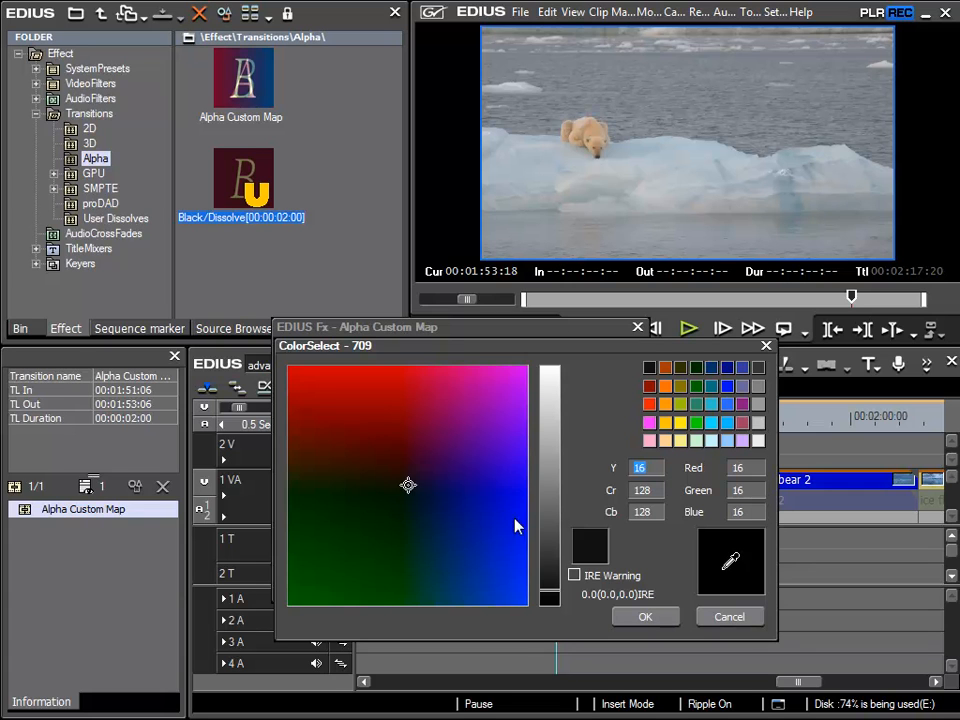
click(757, 440)
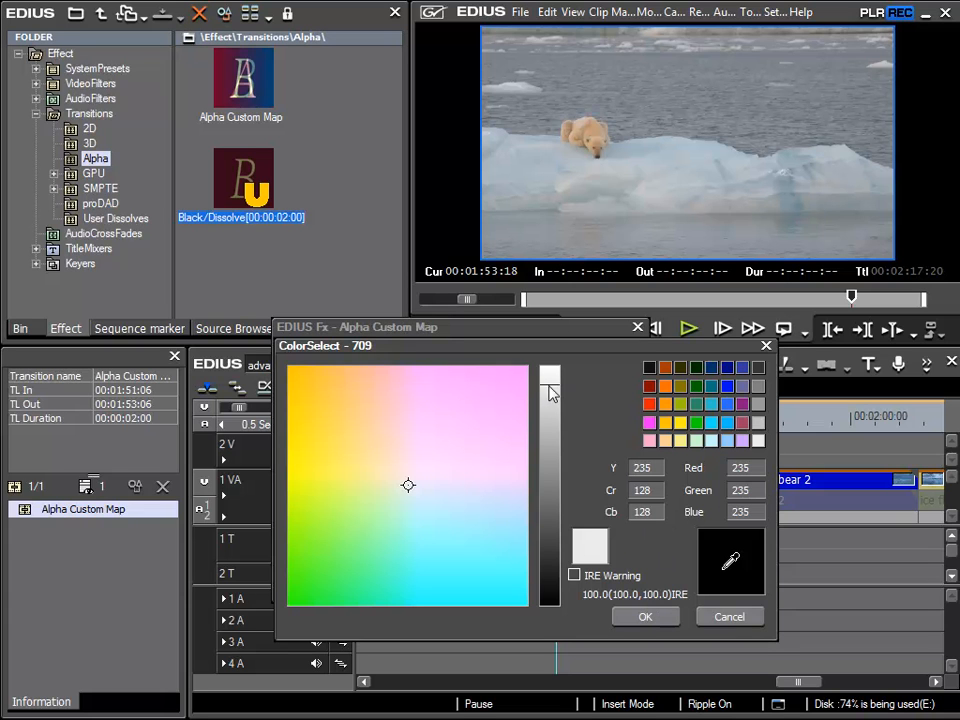
drag(551, 393, 546, 375)
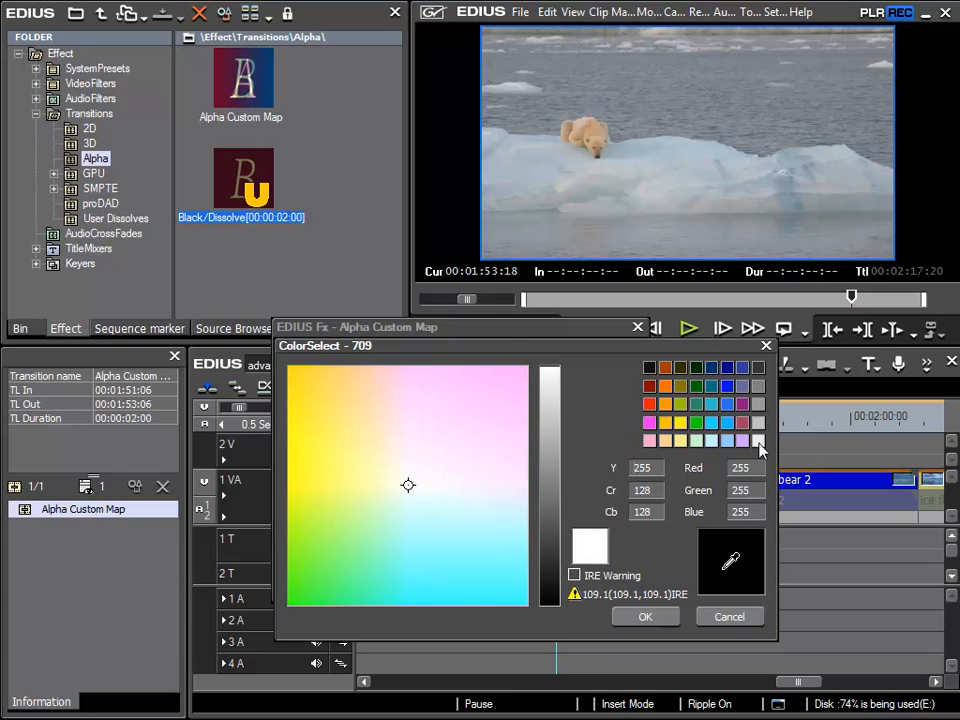
click(759, 443)
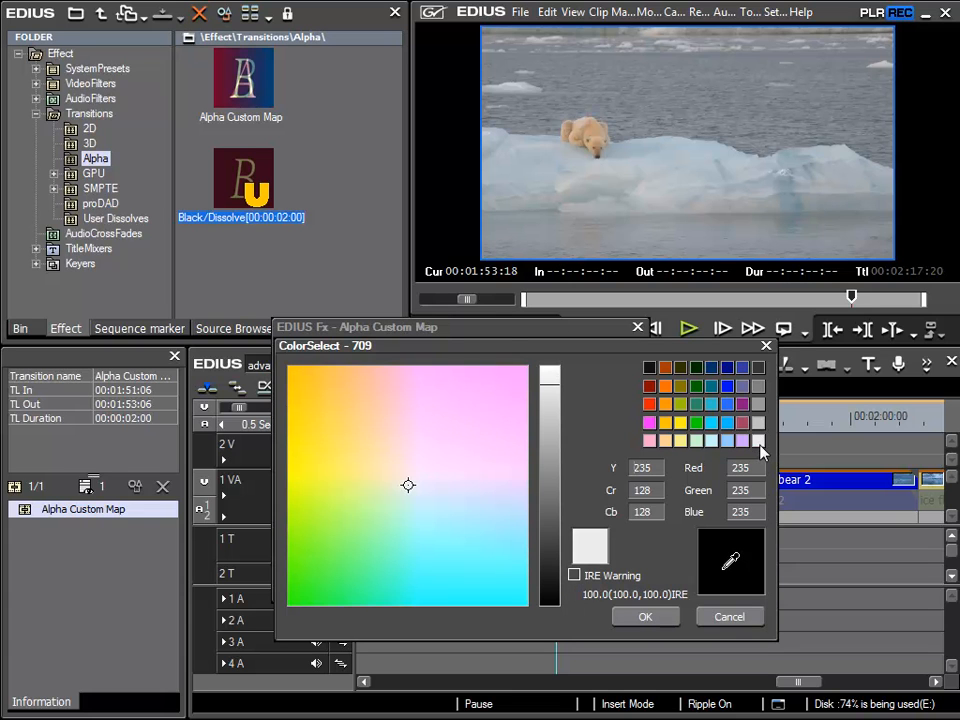
click(634, 618)
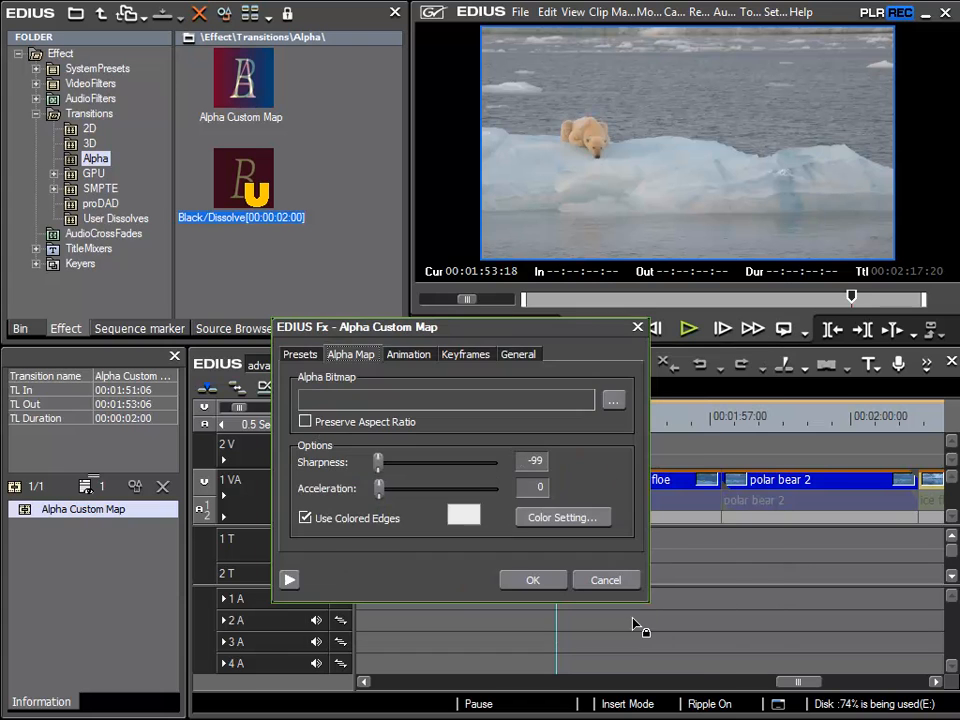
click(532, 581)
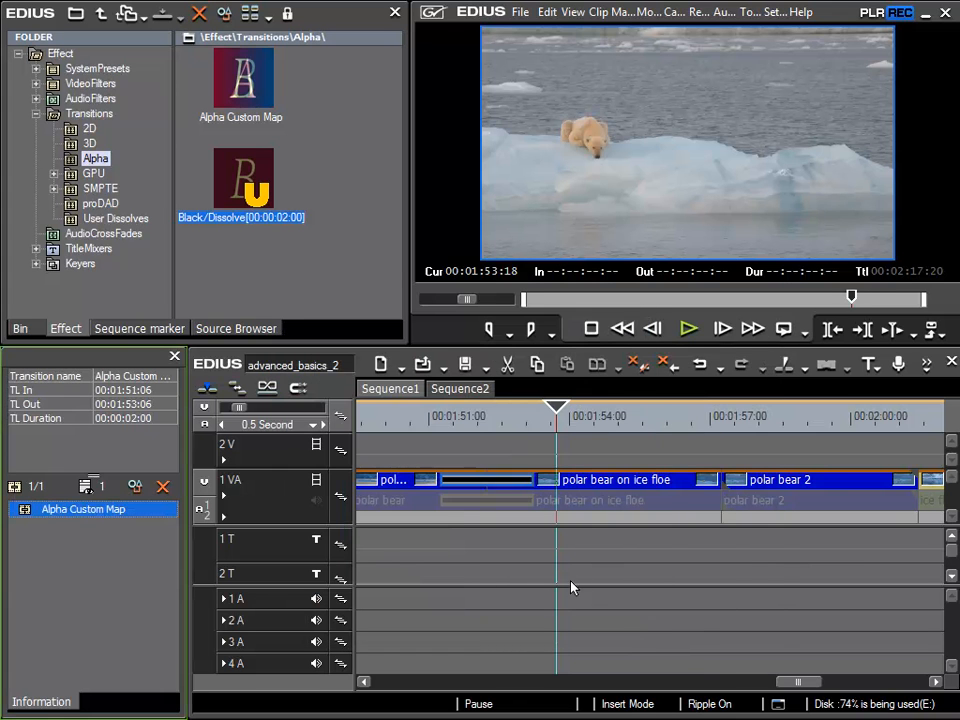
click(441, 420)
key(space)
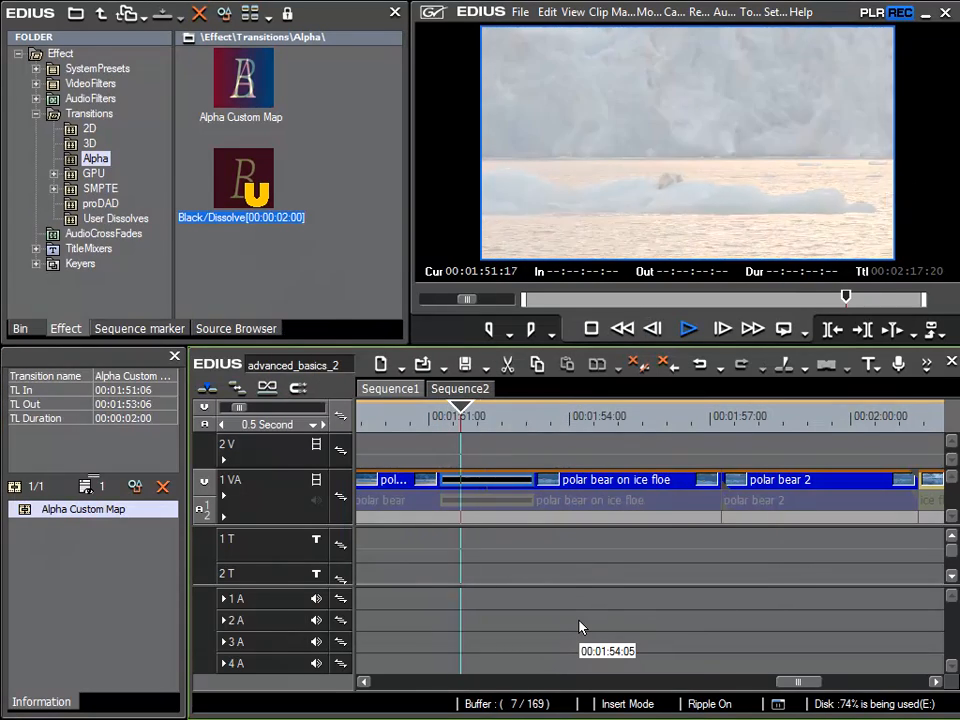
key(space)
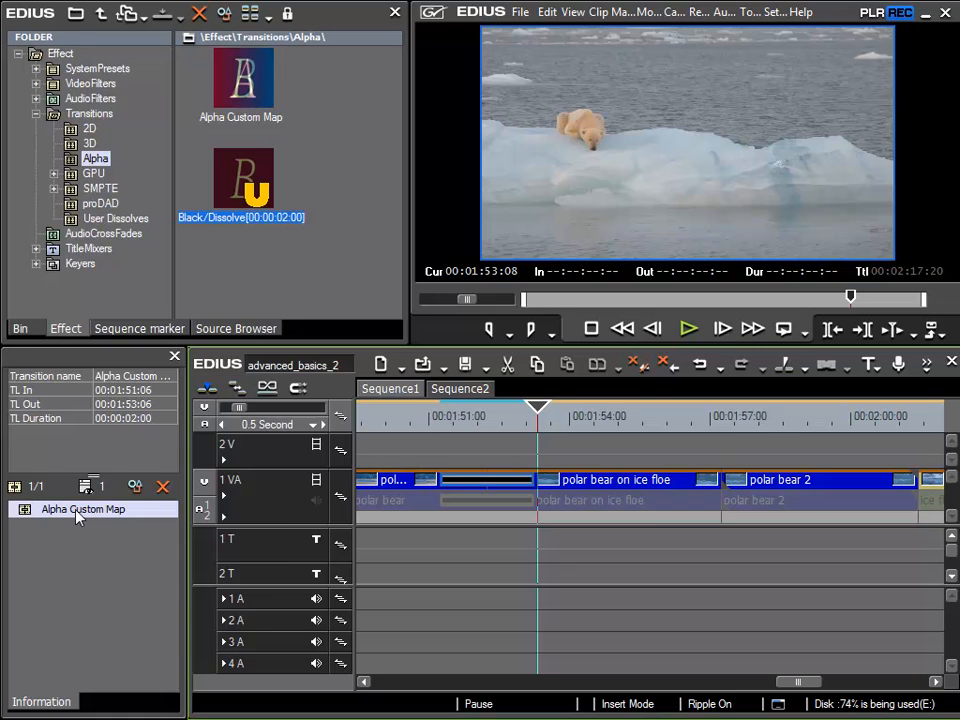
Save the white-edged Alpha Custom Map transition as a current user preset named White/Dissolve
right_click(78, 514)
click(148, 575)
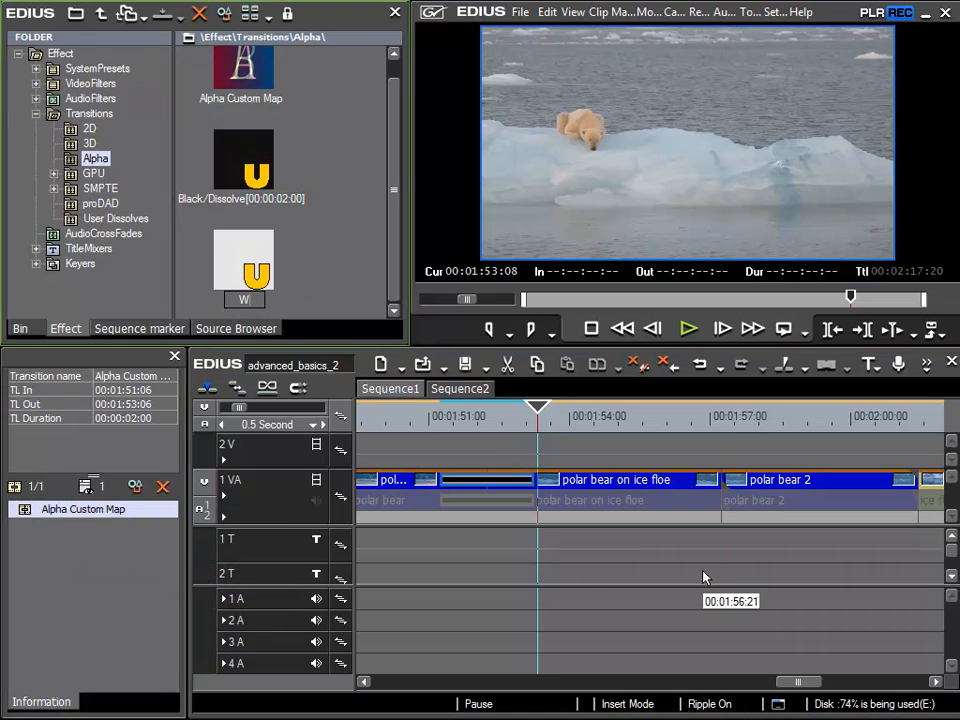
text(te/Dissolv)
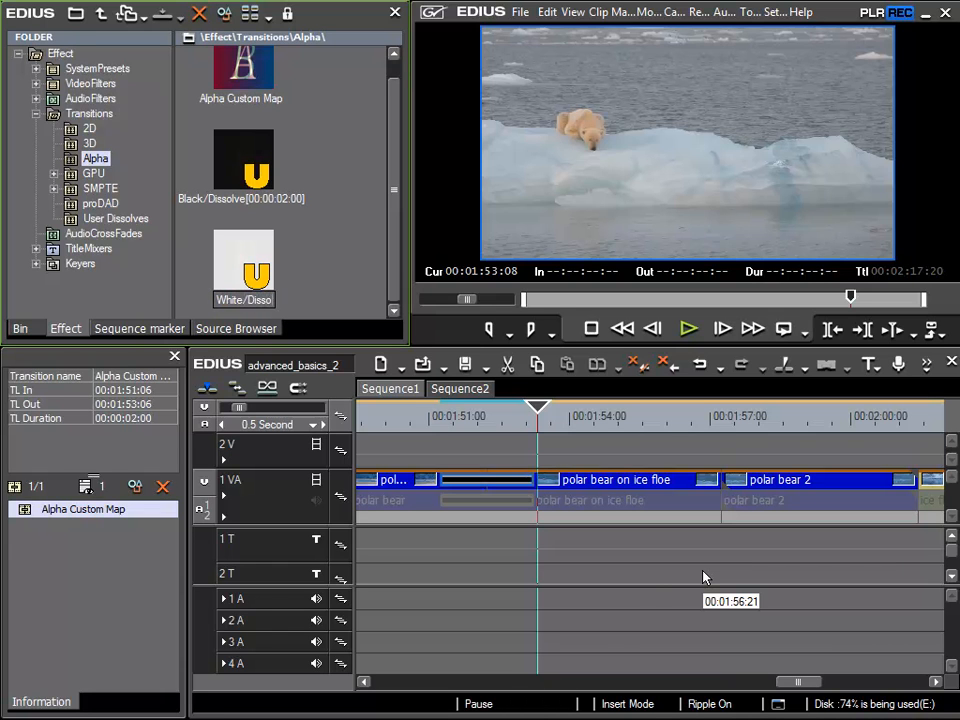
text(e)
key(Return)
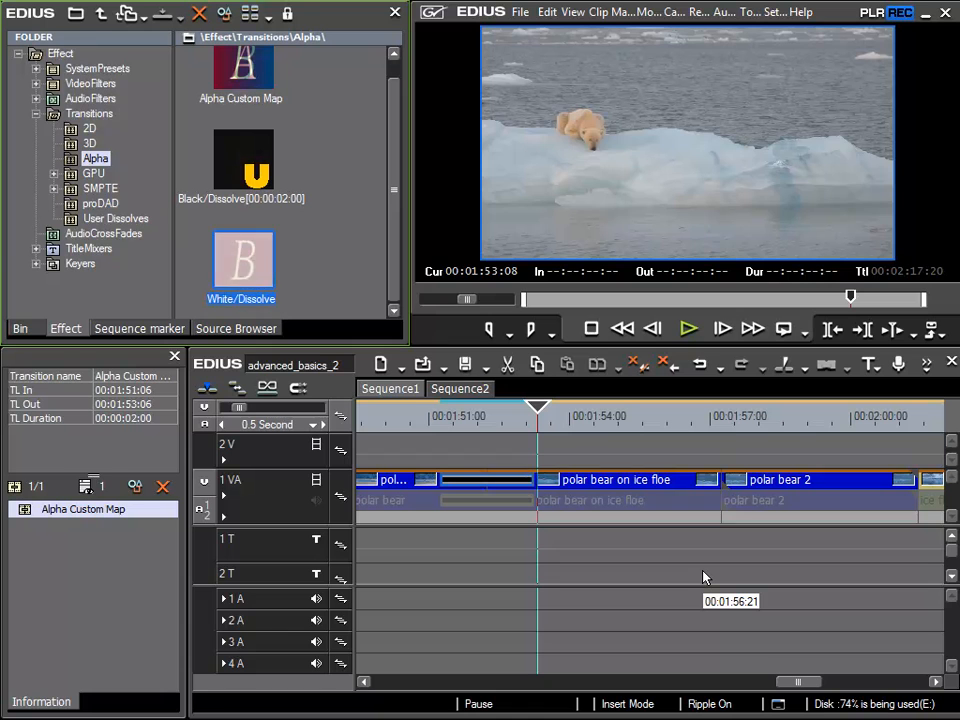
scroll(369, 253, up, 1)
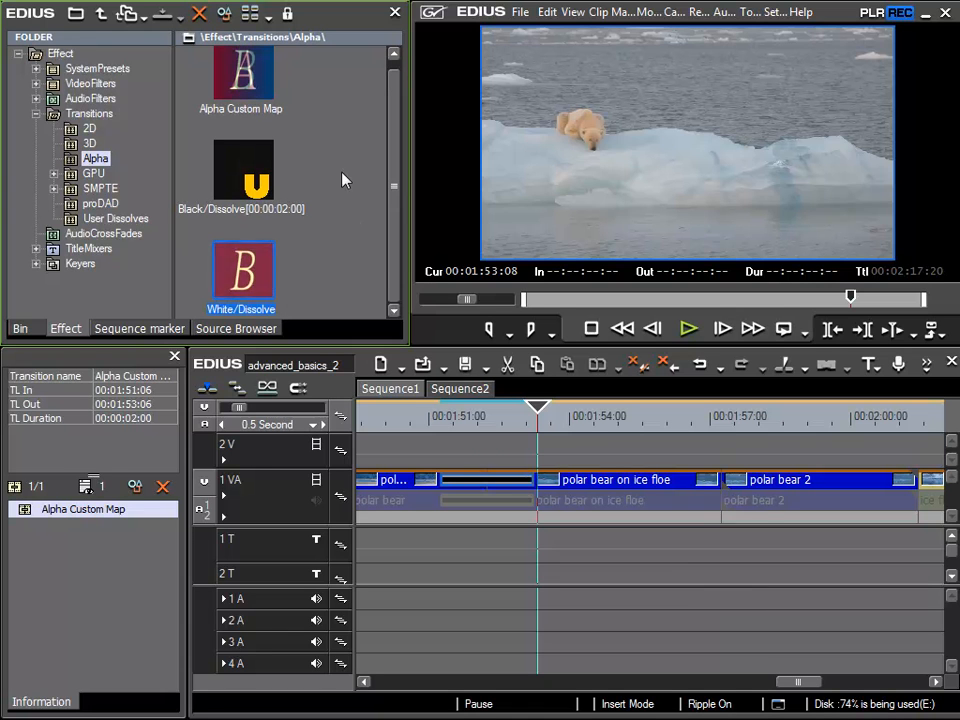